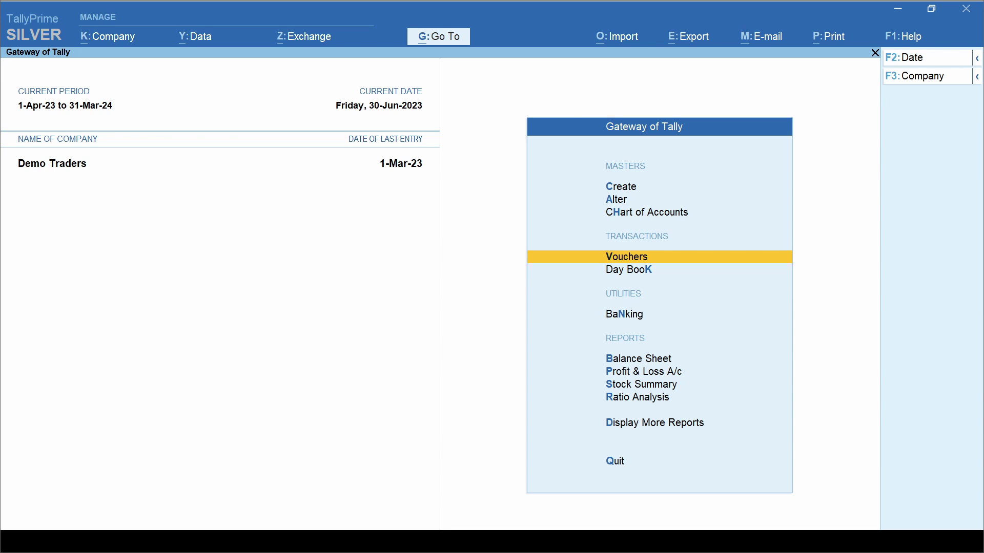
# - Open a new voucher, keep Payroll as its type and date it 30/6/23
pyautogui.press('Return')
pyautogui.press('F10')
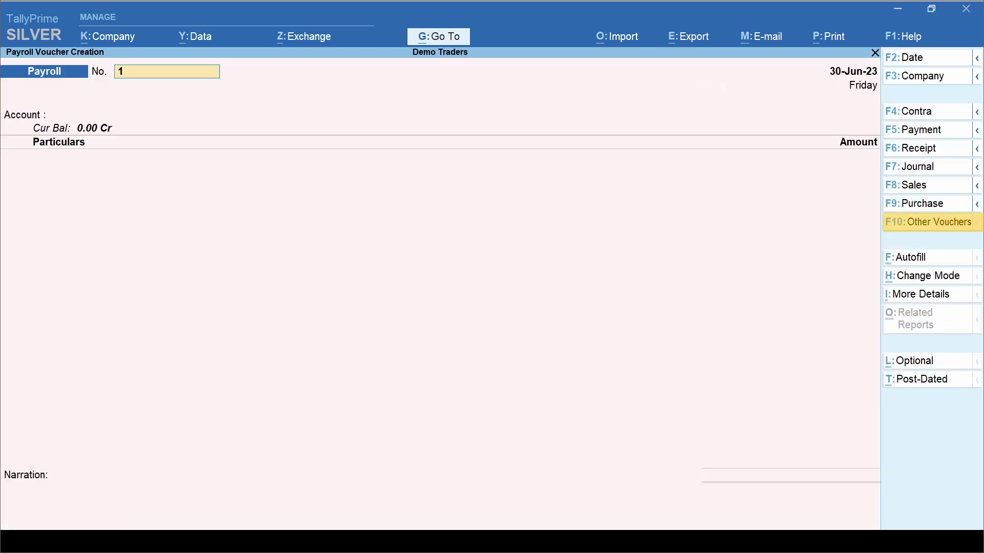
pyautogui.press('Return')
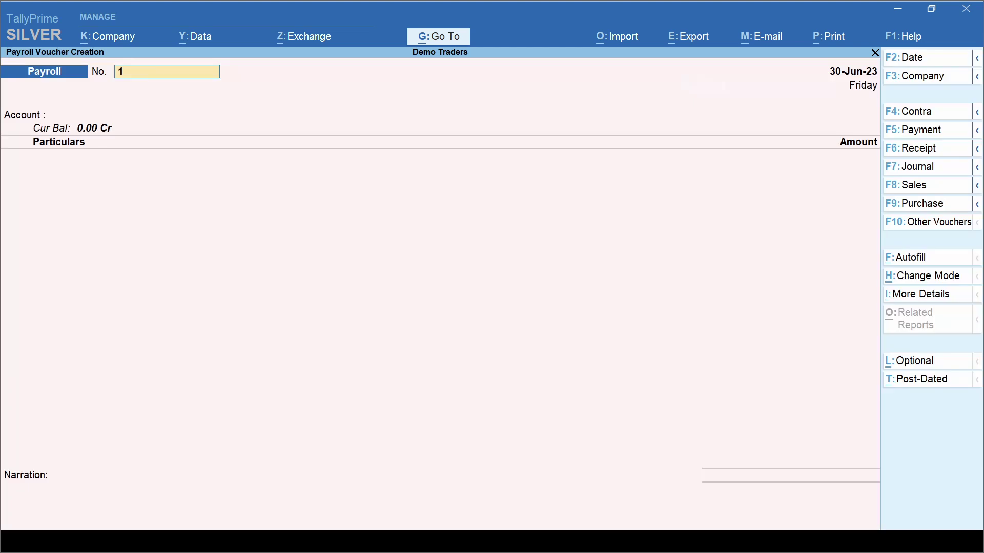
pyautogui.press('F2')
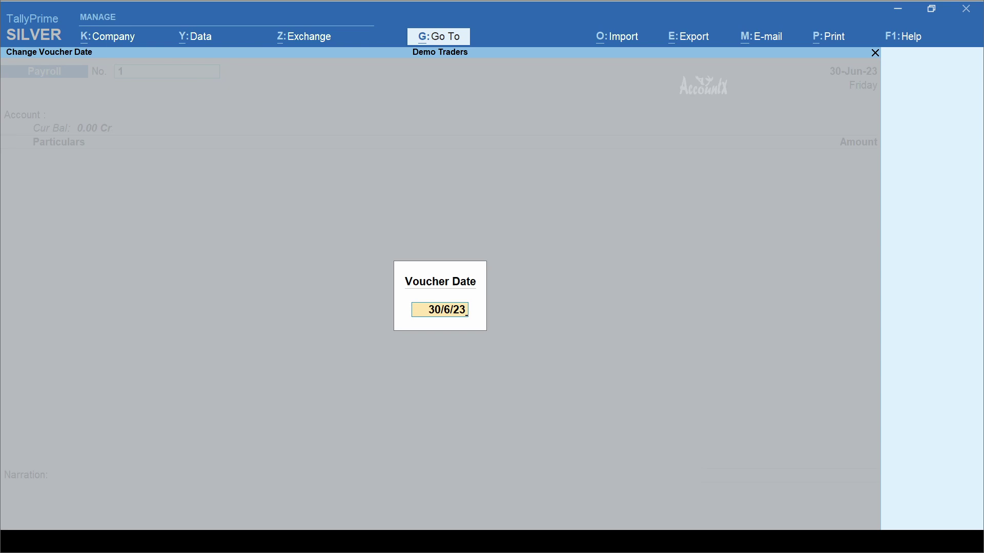
pyautogui.press('Return')
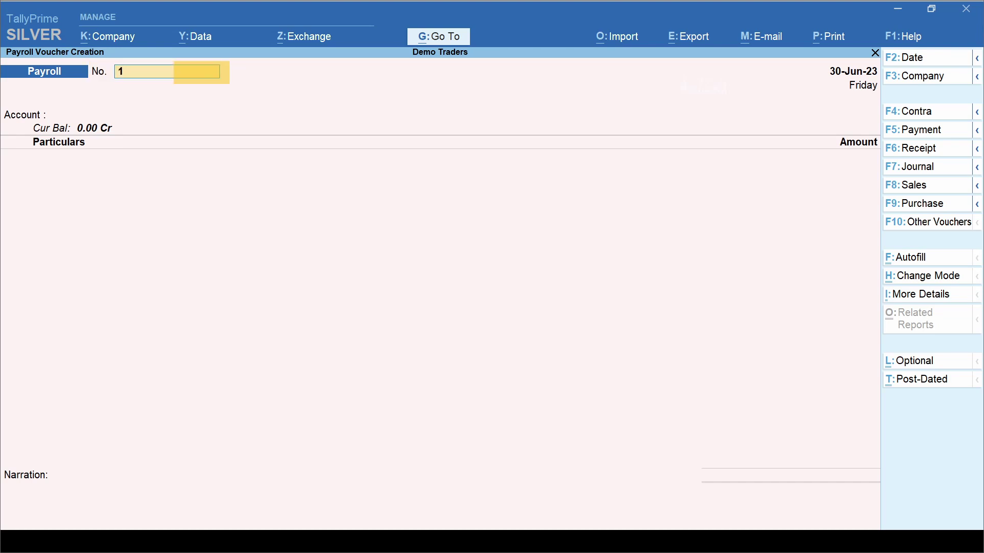
# - Autofill June salary (1-6-2023 to 30-6-2023) on declared values for the employee against Salary Payable
pyautogui.hotkey('ctrl', 'f')
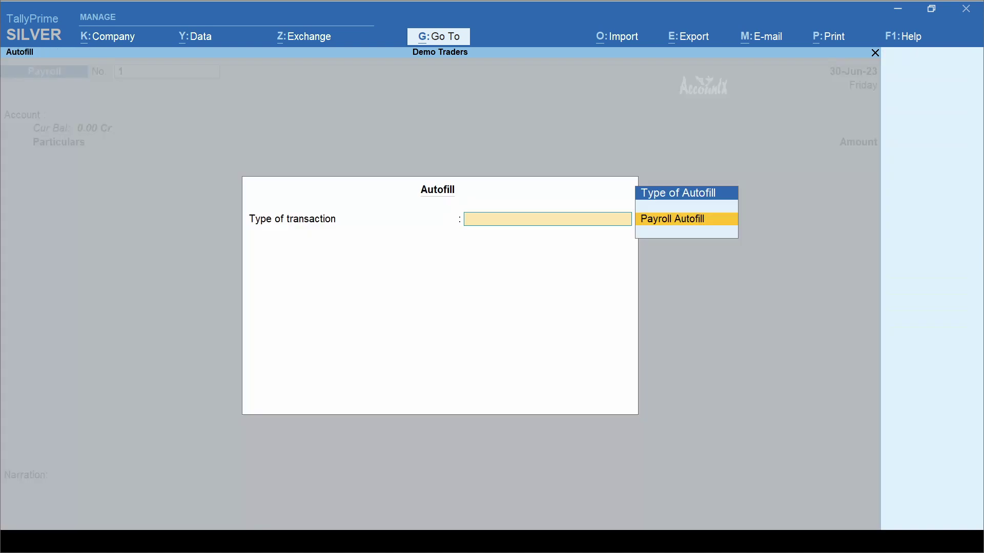
pyautogui.press('Return')
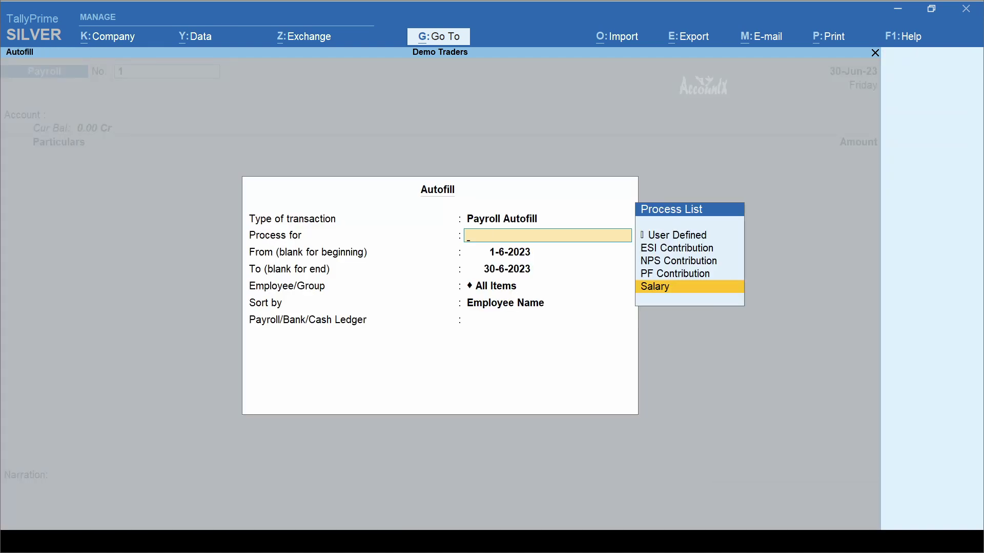
pyautogui.press('Return')
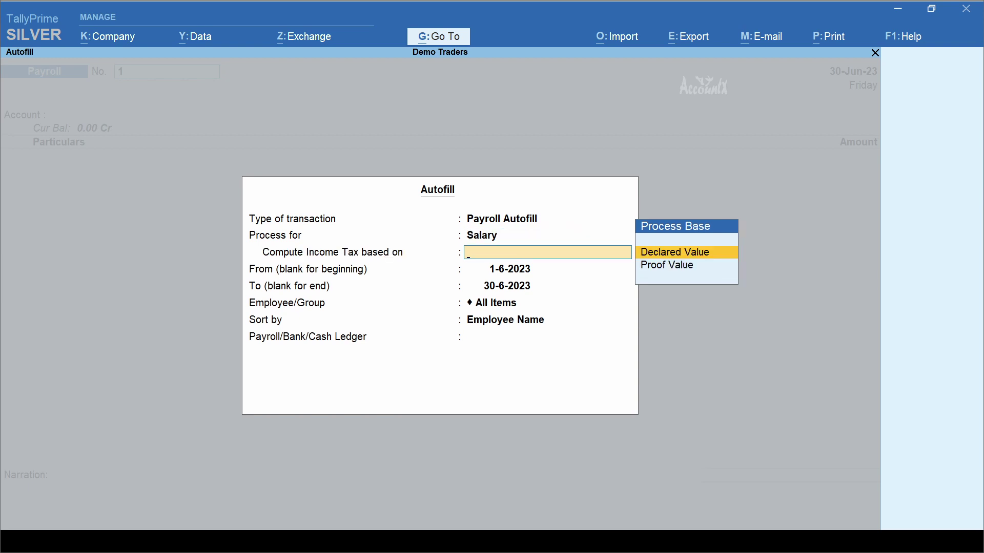
pyautogui.press('Return')
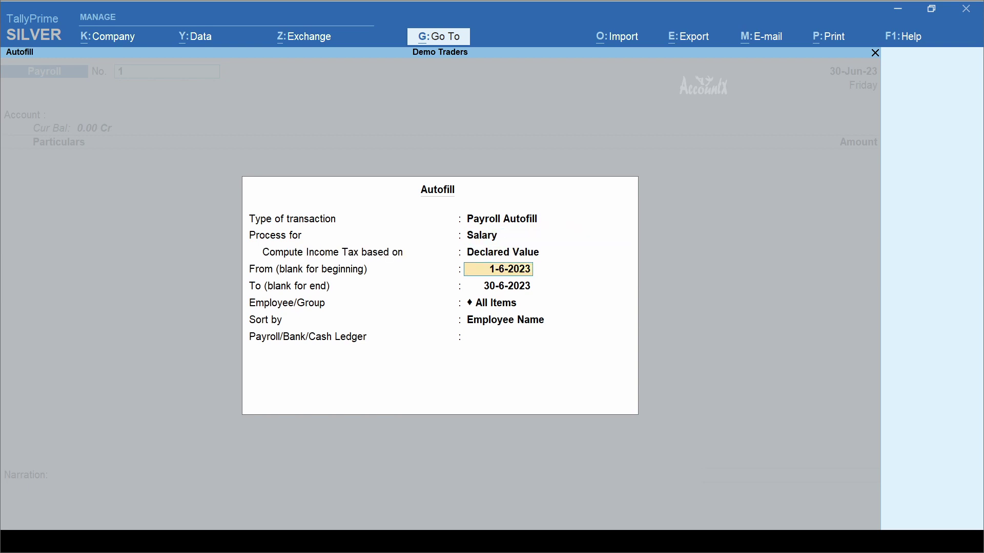
pyautogui.press('Return')
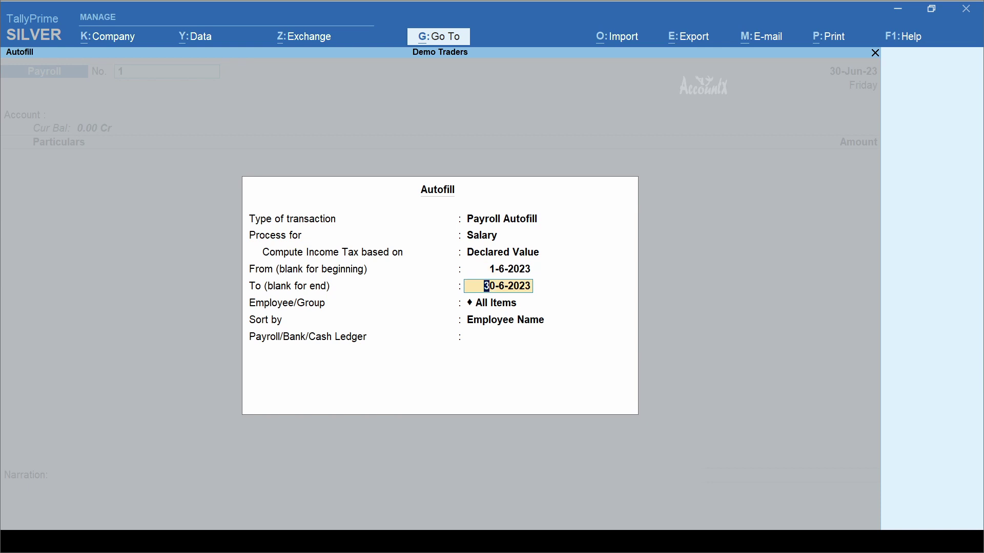
pyautogui.press('Return')
pyautogui.press('Down')
pyautogui.press('Down')
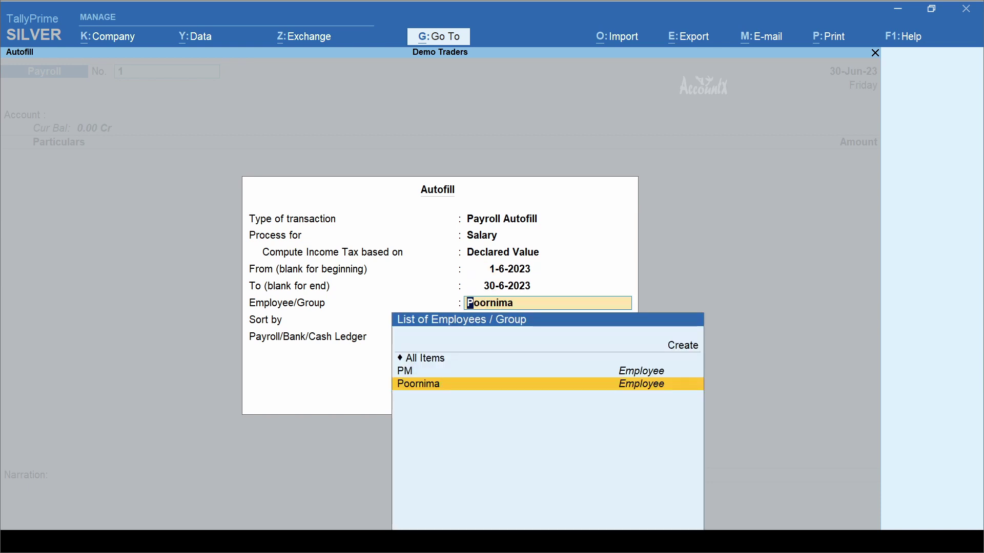
pyautogui.press('Return')
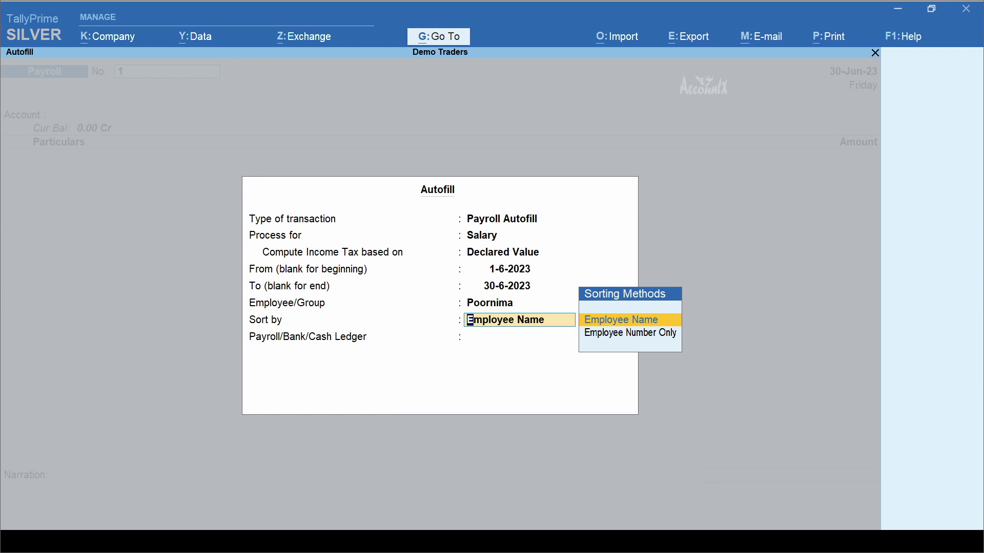
pyautogui.press('Return')
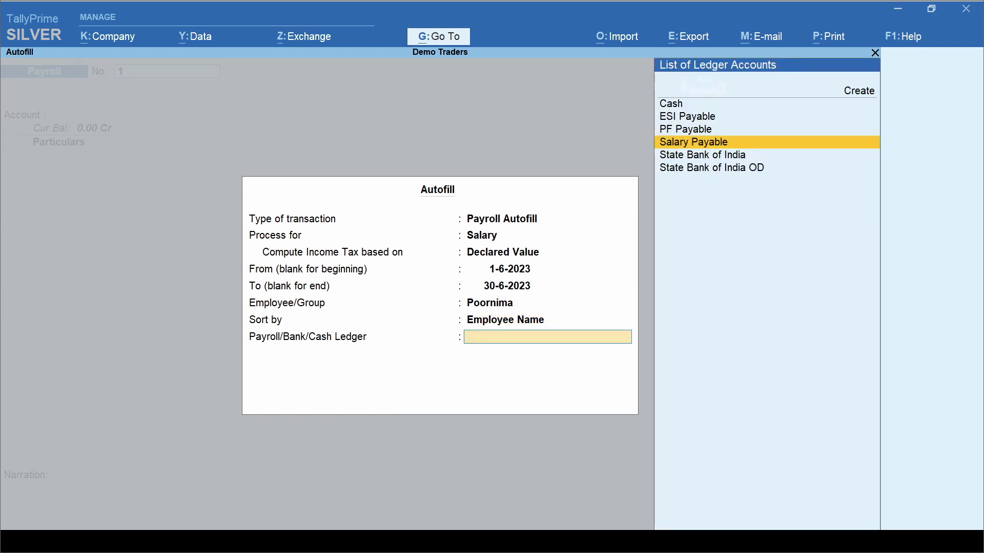
pyautogui.press('Return')
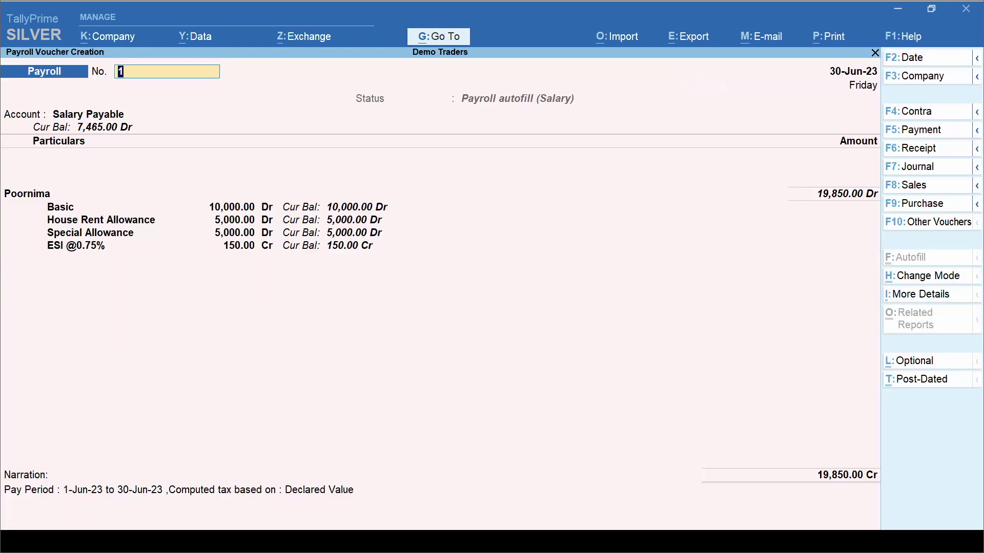
pyautogui.press('Return')
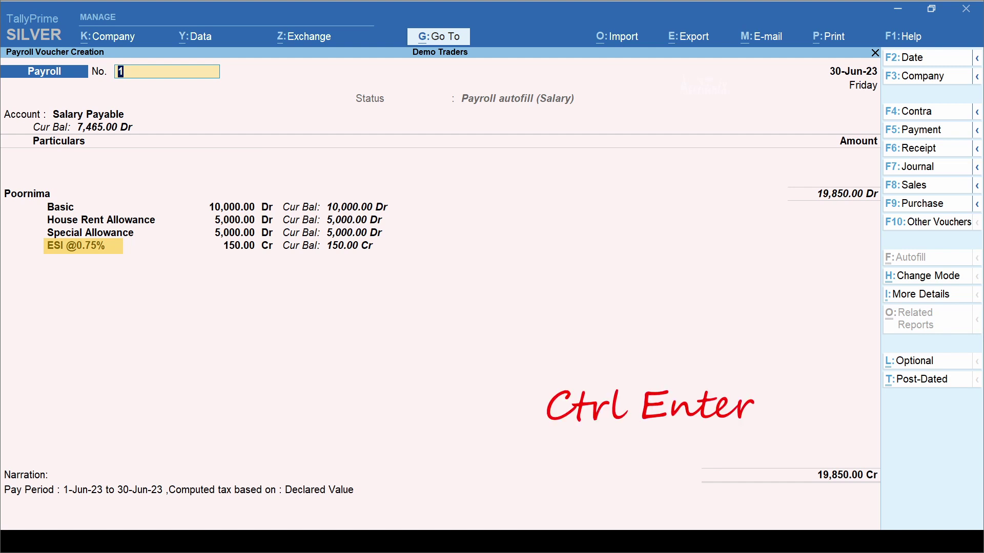
pyautogui.hotkey('ctrl', 'Return')
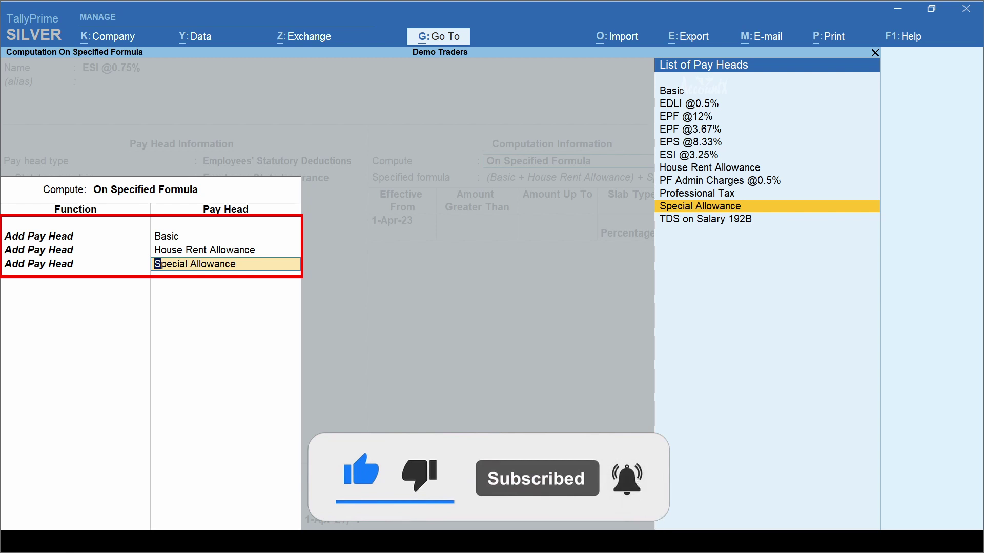
# - Accept the ESI @0.75% formula with Special Allowance added and save payroll voucher No. 1
pyautogui.hotkey('ctrl', 'a')
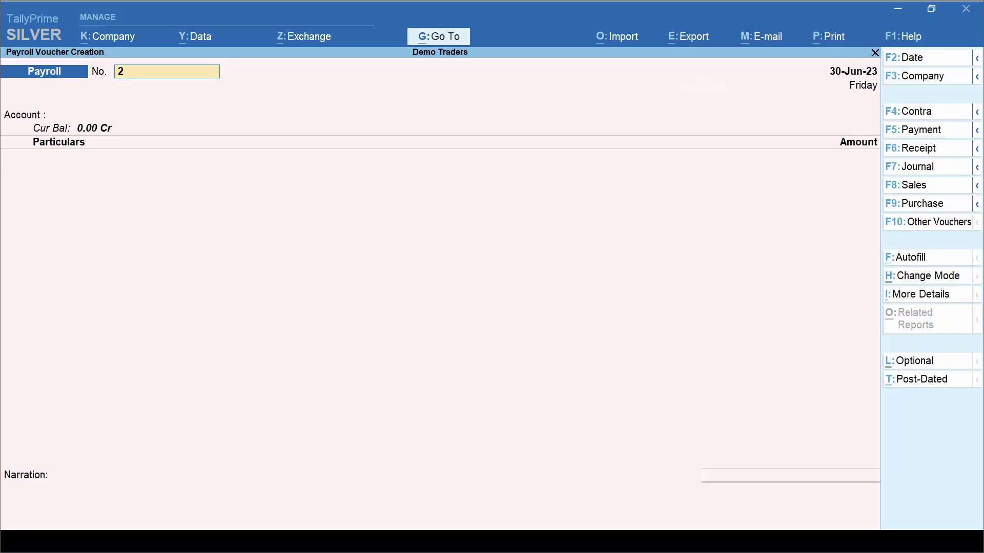
# - Autofill the ESI Contribution for 1-6-2023 to 30-6-2023 for the employee against ESI Payable
pyautogui.hotkey('ctrl', 'f')
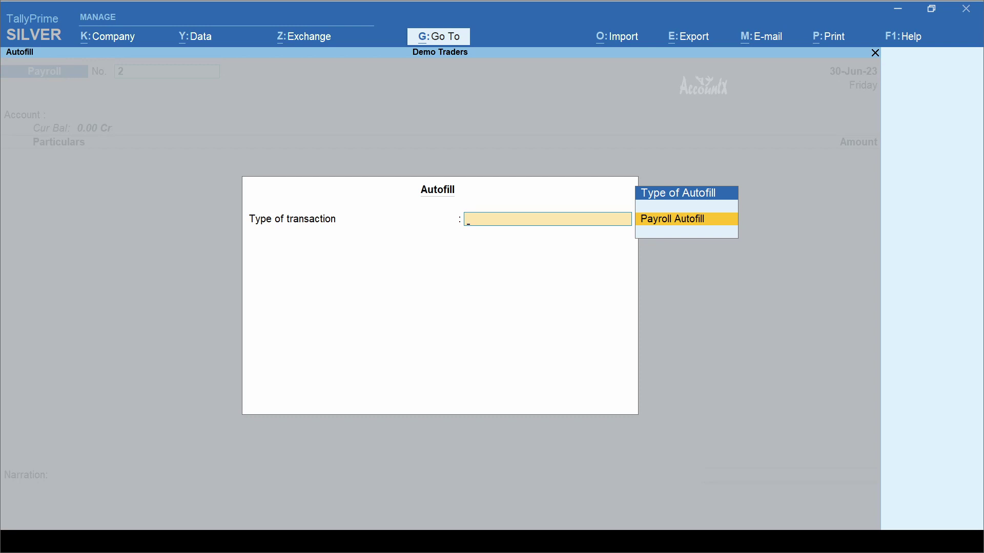
pyautogui.press('Return')
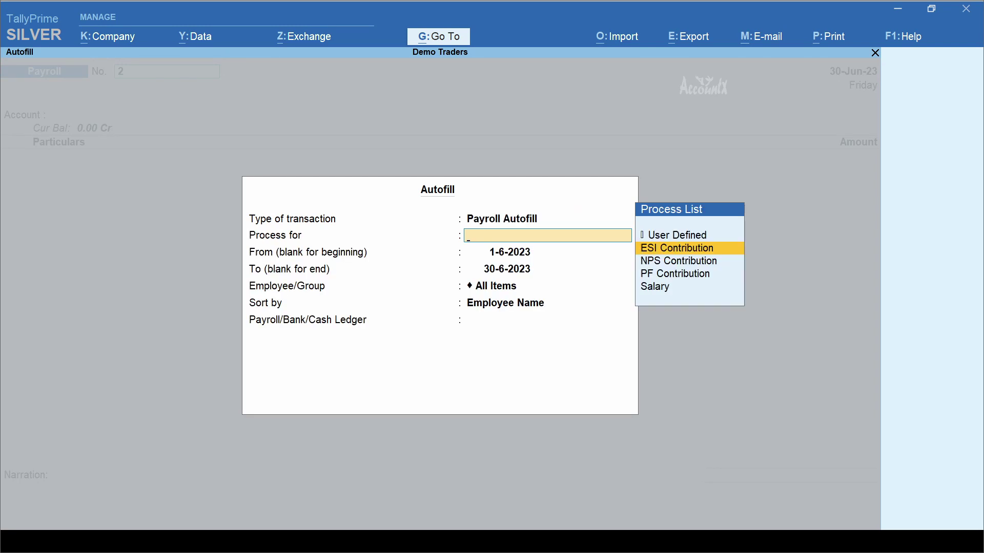
pyautogui.press('Return')
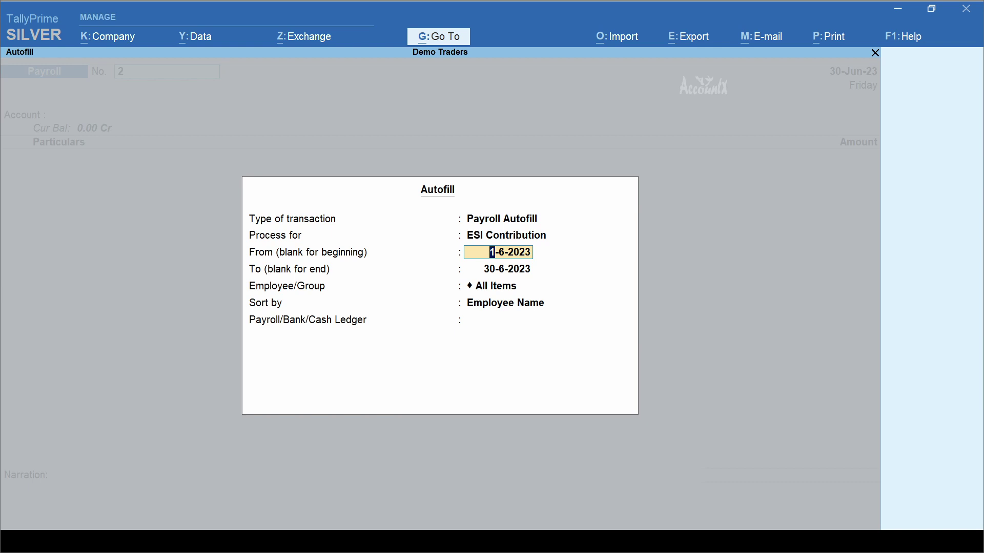
pyautogui.press('Return')
pyautogui.press('Return')
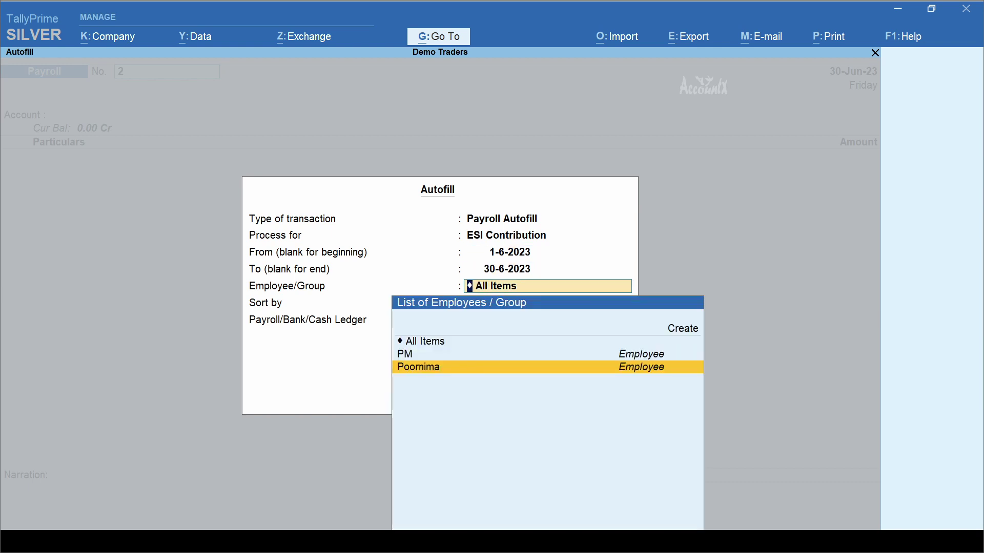
pyautogui.press('Return')
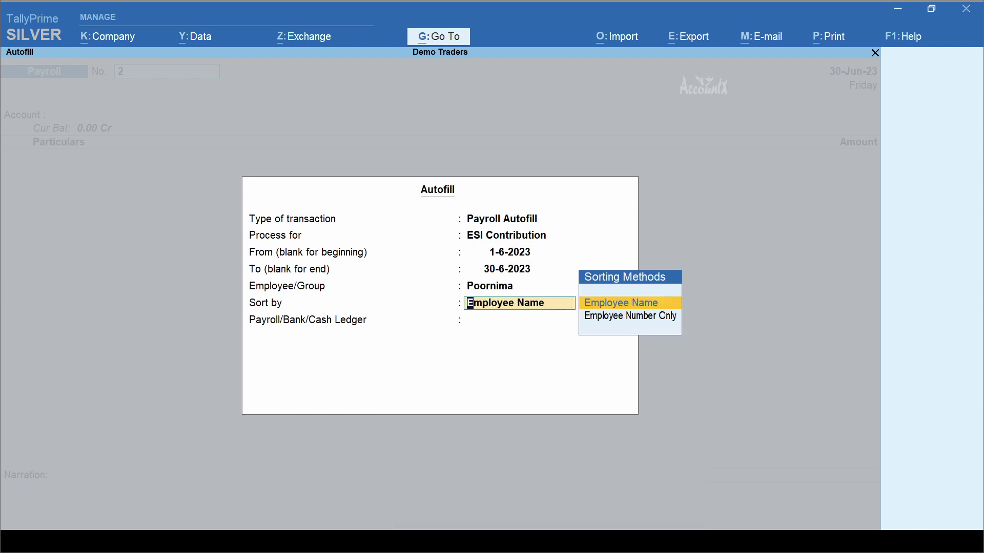
pyautogui.press('Return')
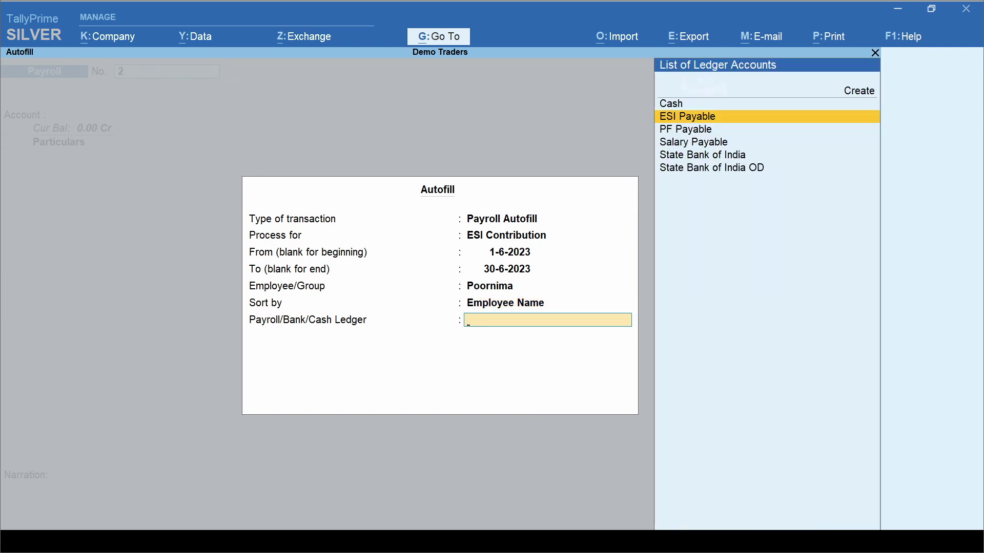
pyautogui.press('Return')
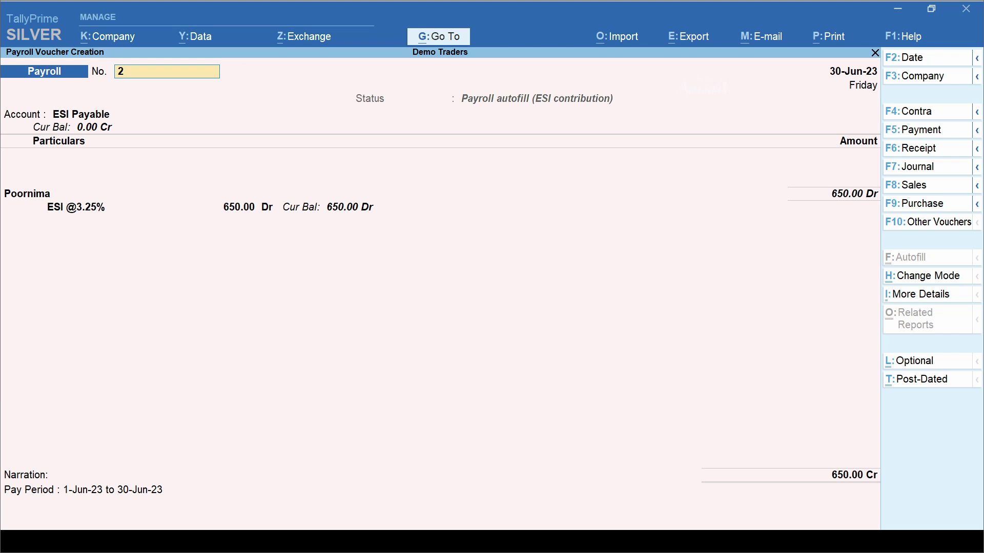
pyautogui.press('Return')
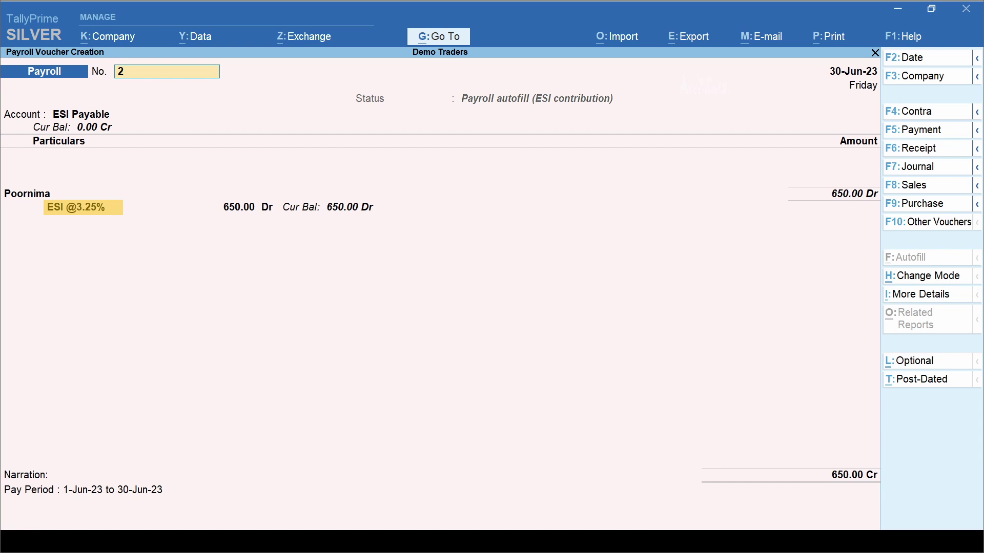
pyautogui.hotkey('ctrl', 'Return')
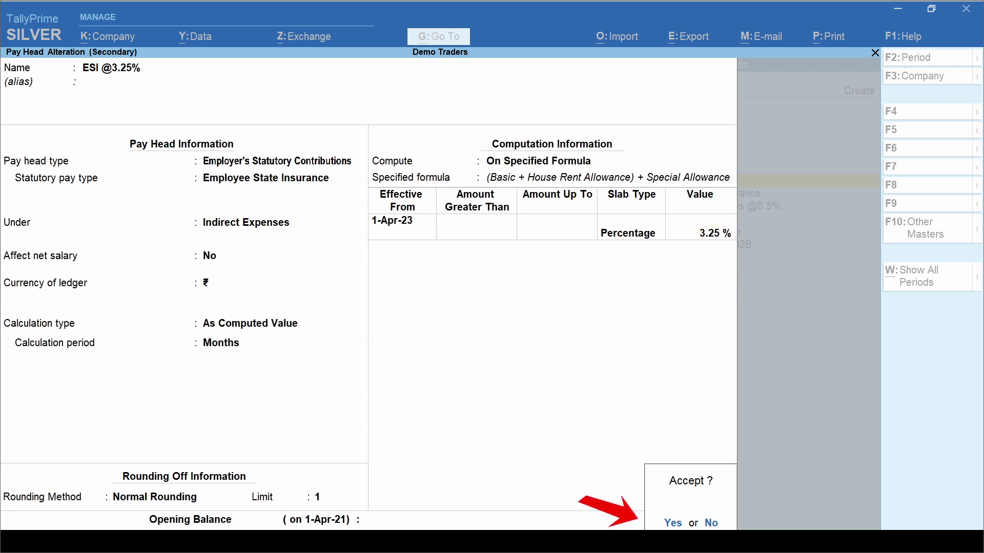
pyautogui.press('y')
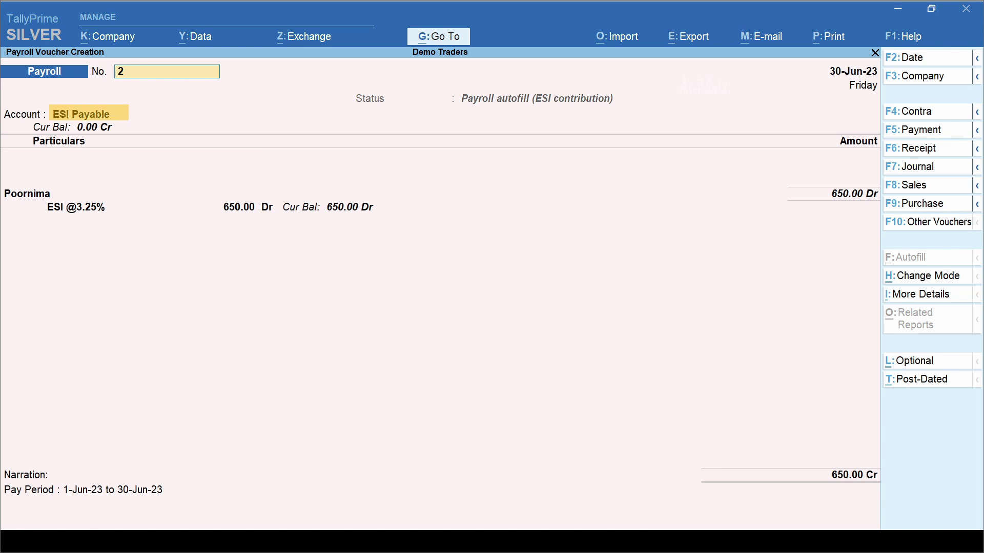
# - Review the ESI Payable ledger details and accept them back into voucher No. 2
pyautogui.hotkey('ctrl', 'Return')
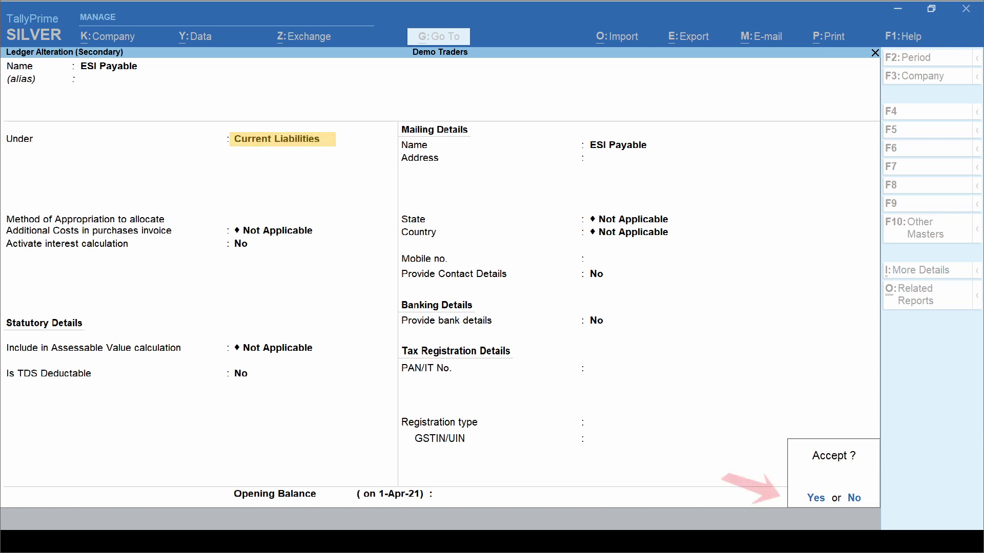
pyautogui.press('Return')
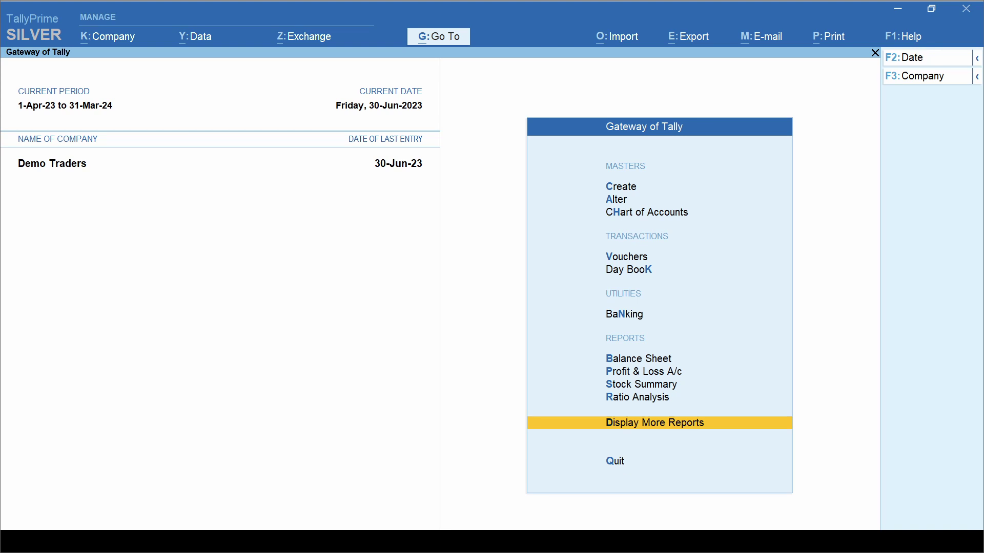
# - Go through More Reports > Statutory > Payroll > Employee State Insurance to the E-Return export
pyautogui.press('Return')
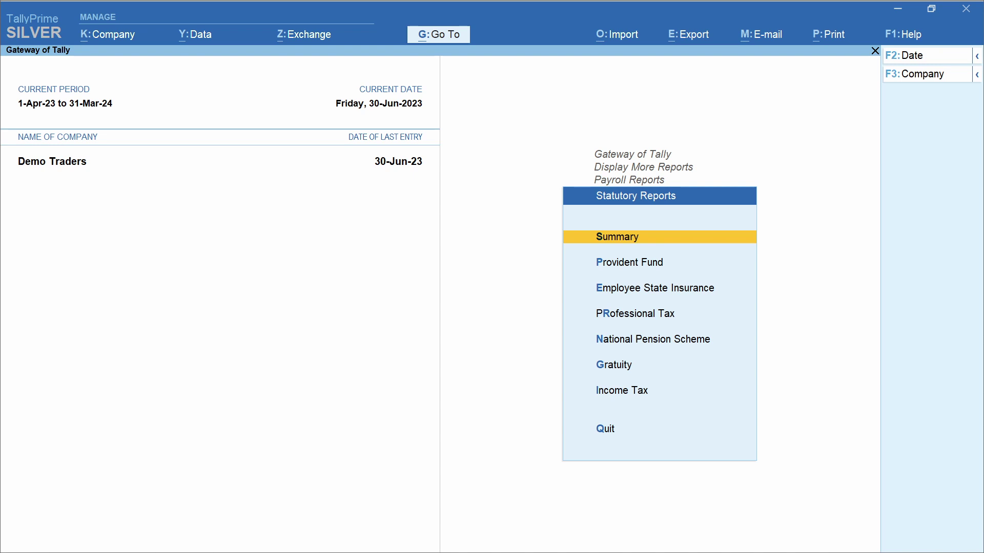
pyautogui.press('Return')
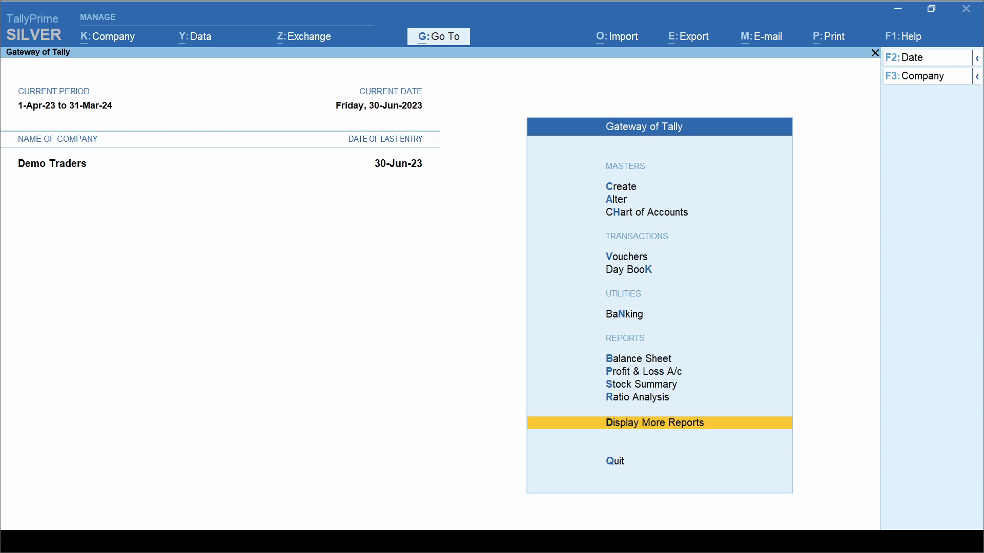
pyautogui.press('Return')
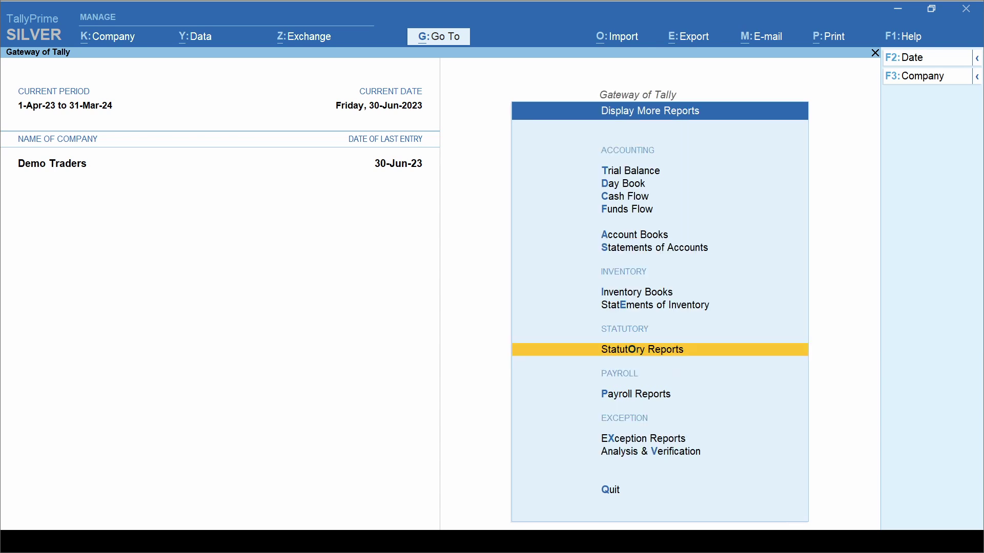
pyautogui.press('Return')
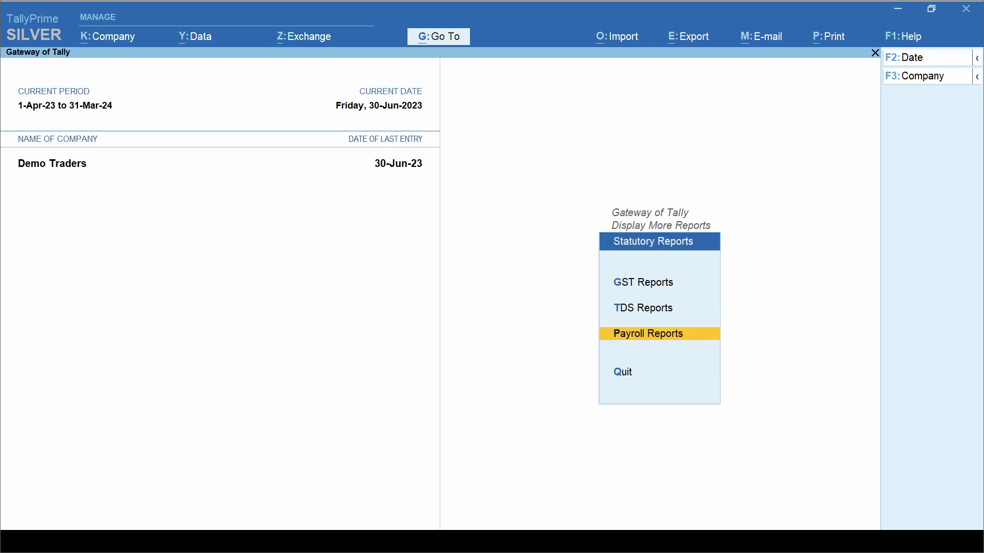
pyautogui.press('Return')
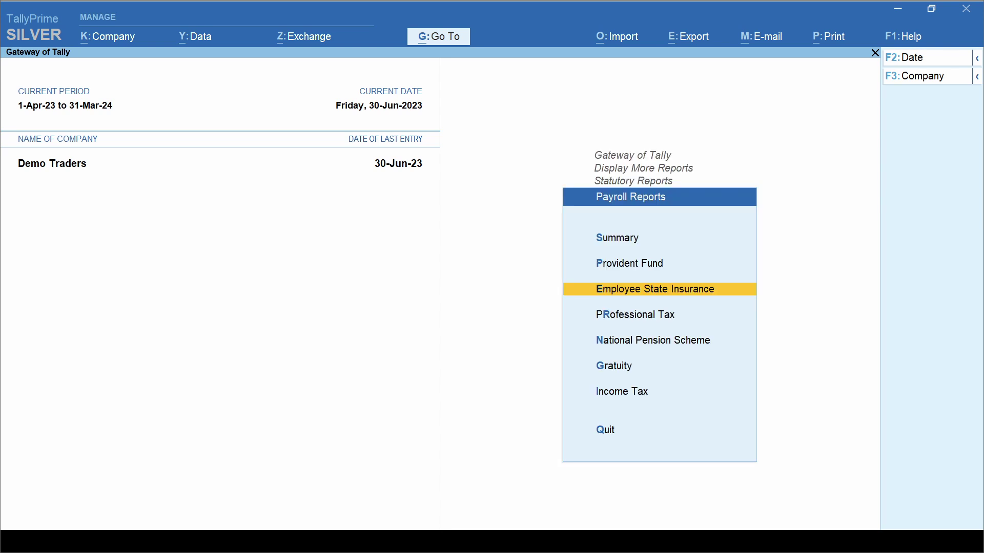
pyautogui.press('Return')
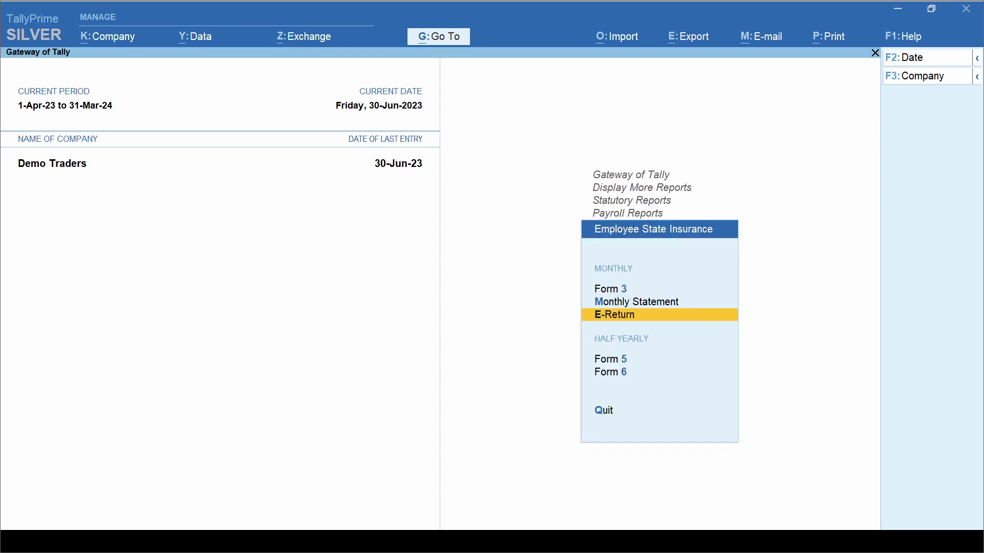
pyautogui.press('Return')
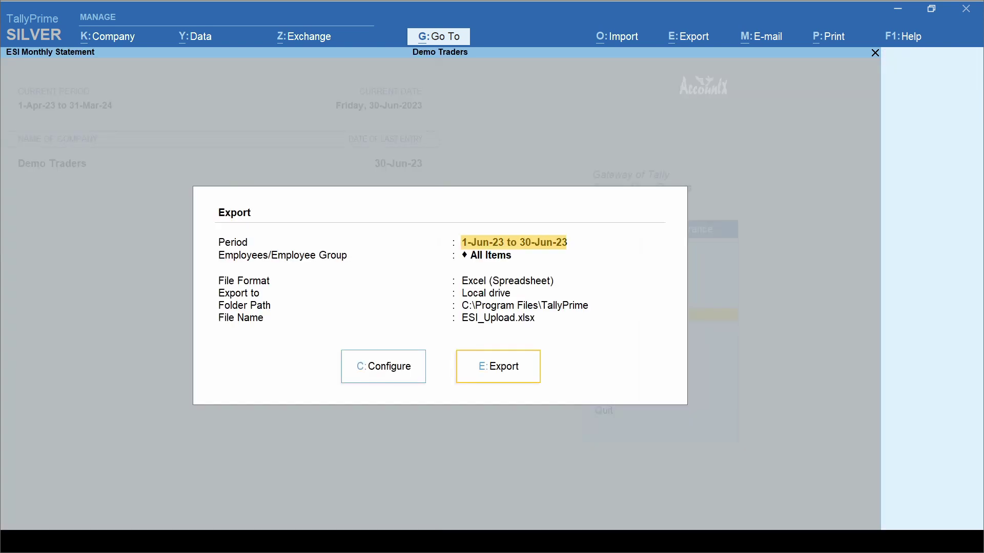
# - Confirm period 1-Jun-23 to 30-Jun-23, all employees, Excel format and the TallyPrime folder path
pyautogui.press('Return')
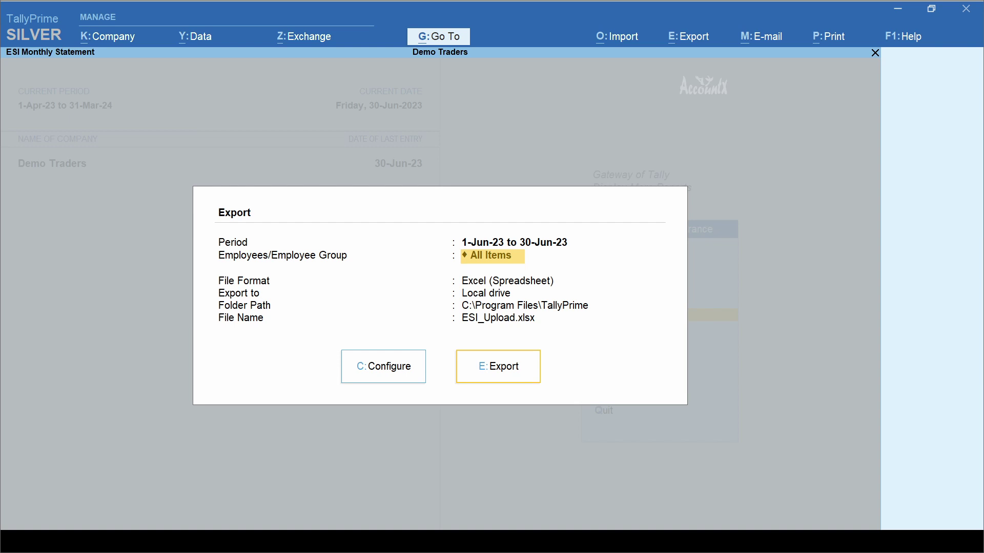
pyautogui.press('Return')
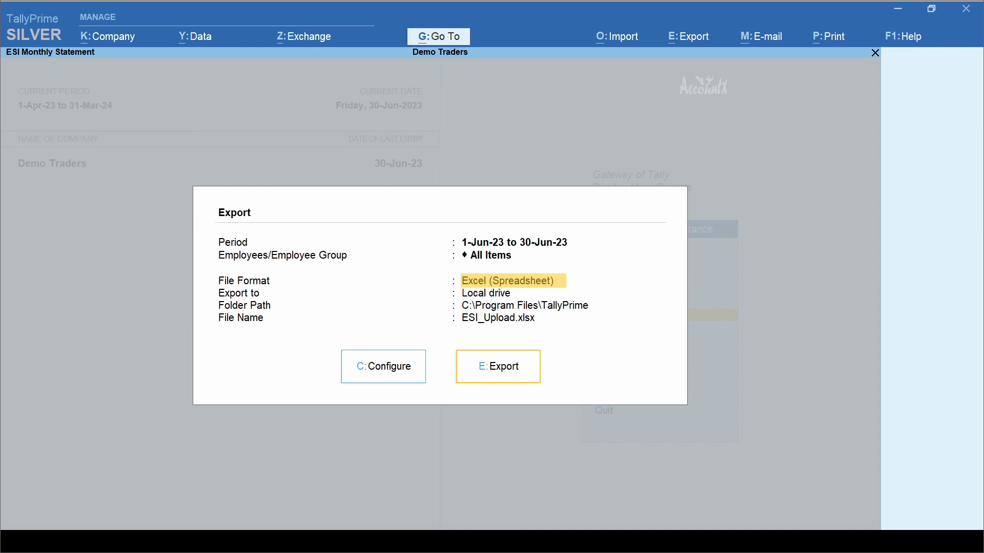
pyautogui.press('Return')
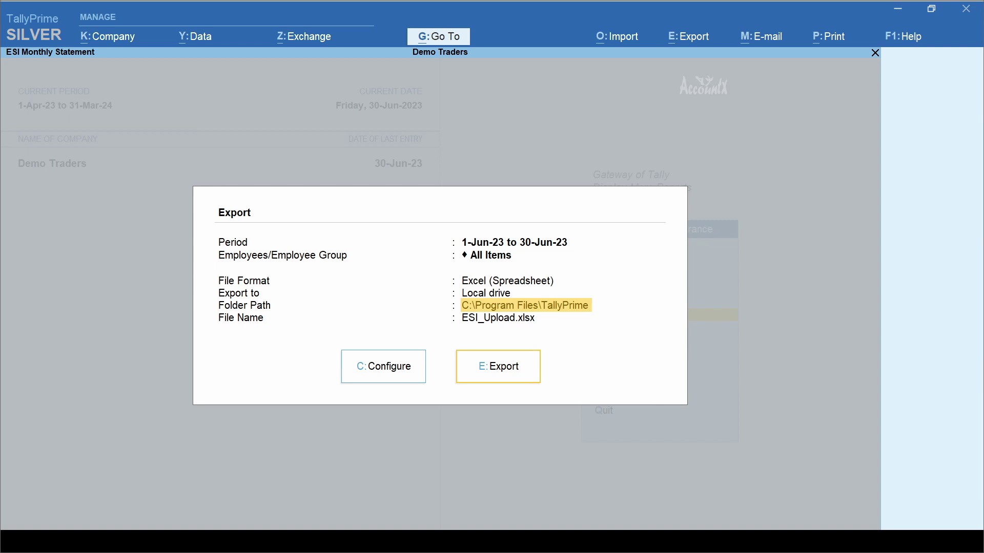
pyautogui.press('Return')
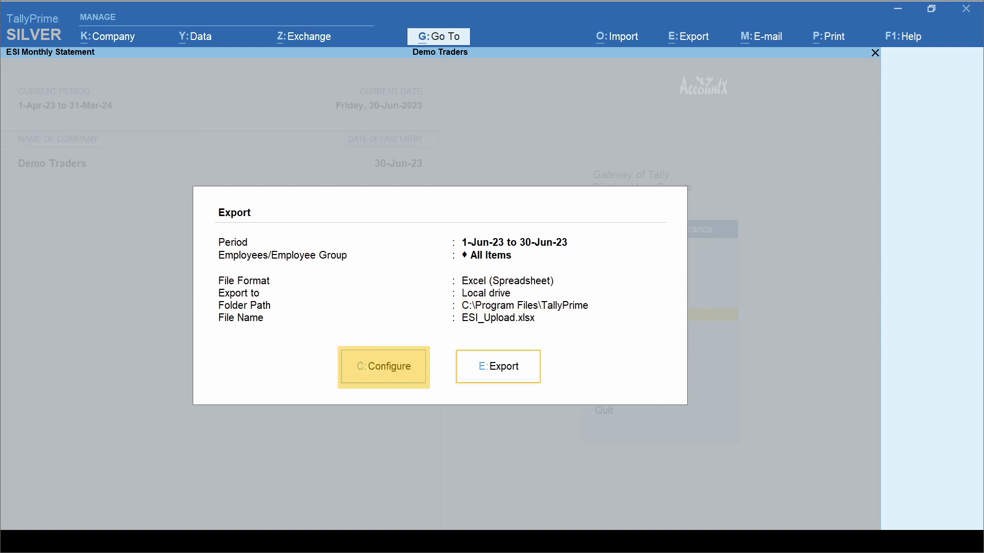
pyautogui.press('Tab')
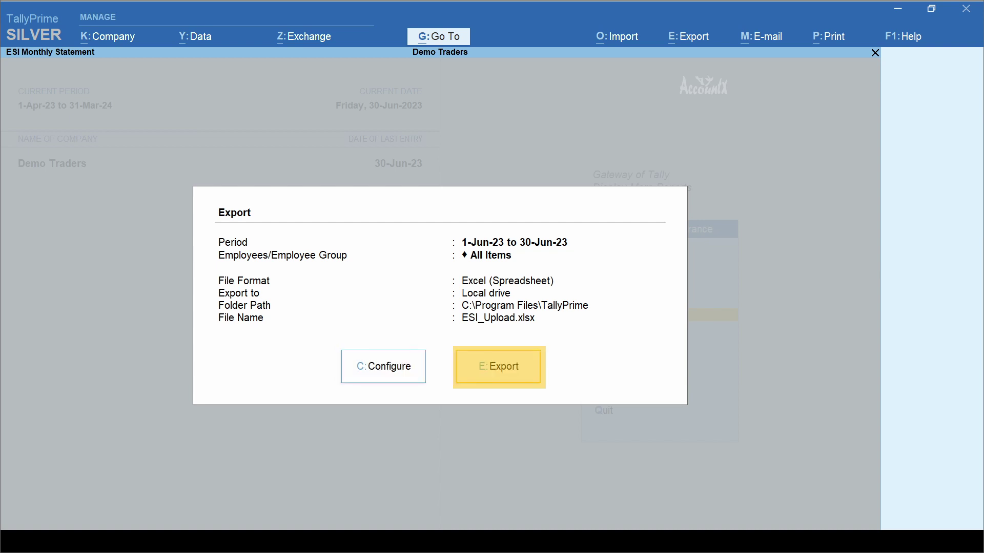